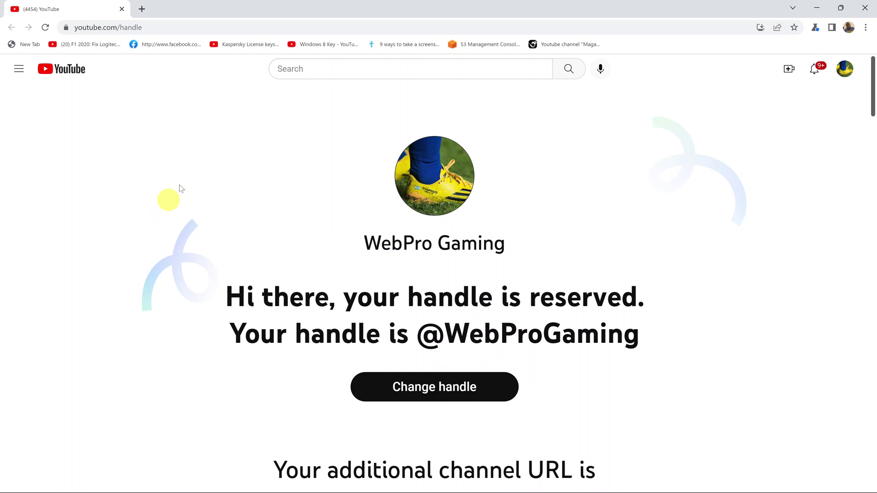
{"action": "scroll", "coordinate": [641, 256], "scroll_direction": "down", "scroll_amount": 1}
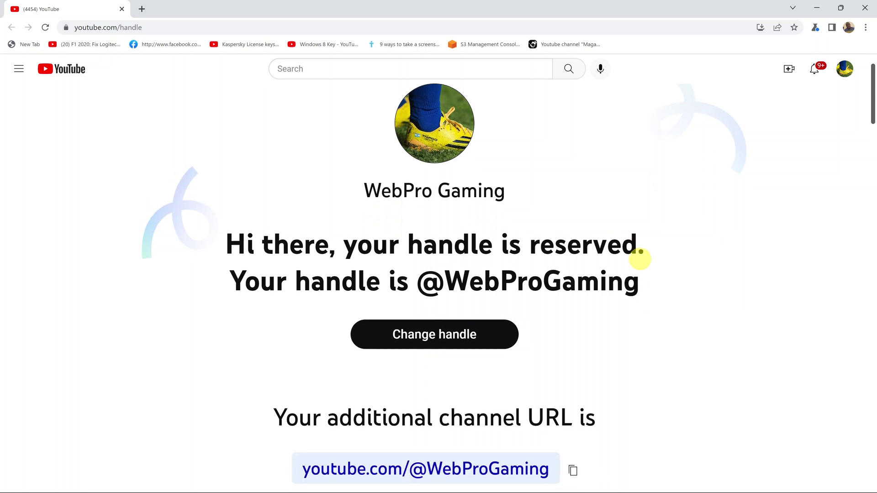
{"action": "scroll", "coordinate": [641, 257], "scroll_direction": "up", "scroll_amount": 1}
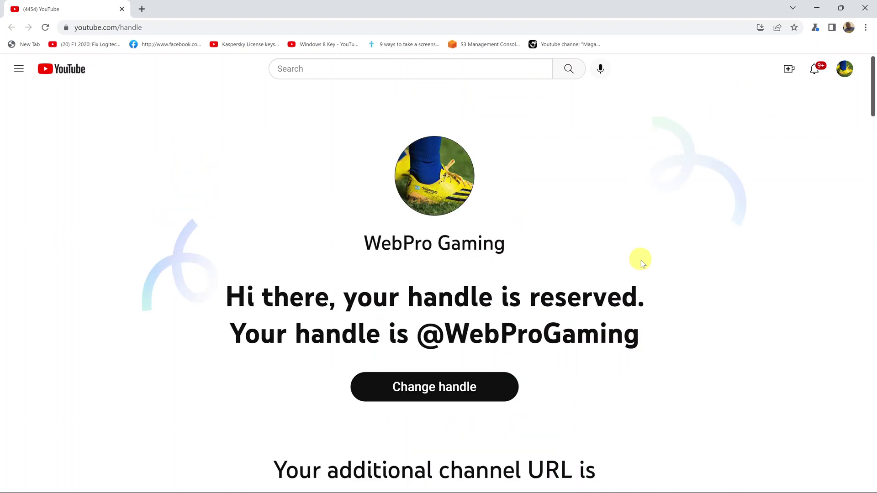
{"action": "scroll", "coordinate": [682, 327], "scroll_direction": "down", "scroll_amount": 2}
{"action": "scroll", "coordinate": [683, 327], "scroll_direction": "down", "scroll_amount": 2}
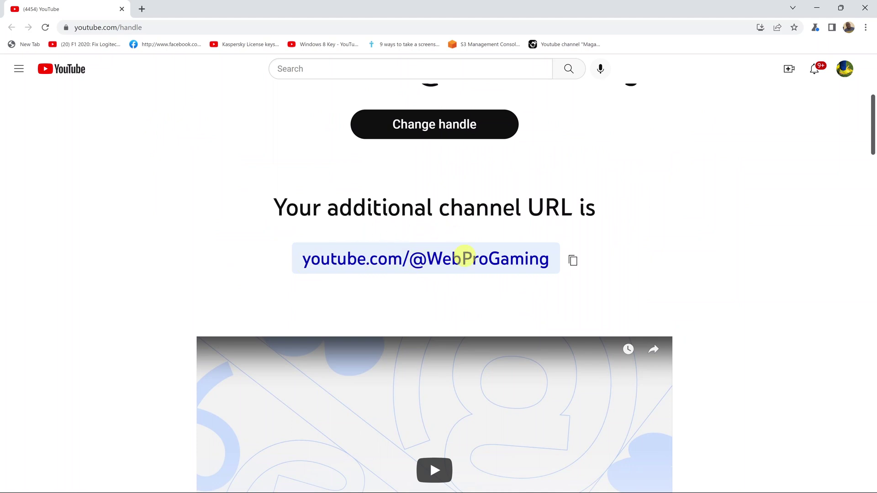
{"action": "scroll", "coordinate": [529, 260], "scroll_direction": "up", "scroll_amount": 3}
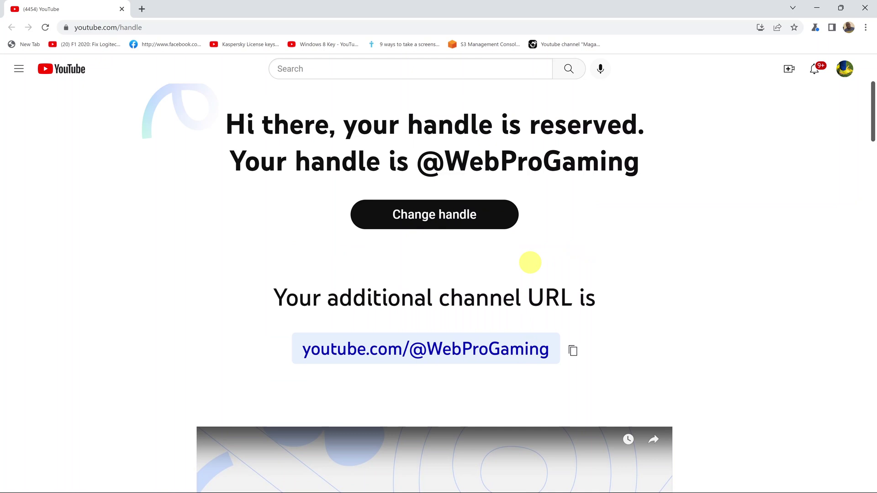
{"action": "scroll", "coordinate": [520, 256], "scroll_direction": "up", "scroll_amount": 1}
{"action": "left_click_drag", "start_coordinate": [420, 232], "coordinate": [644, 233]}
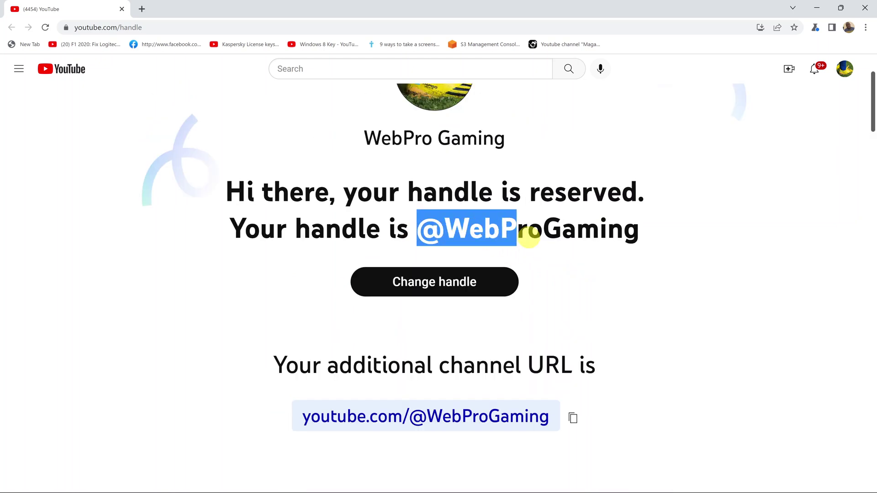
{"action": "left_click", "coordinate": [672, 266]}
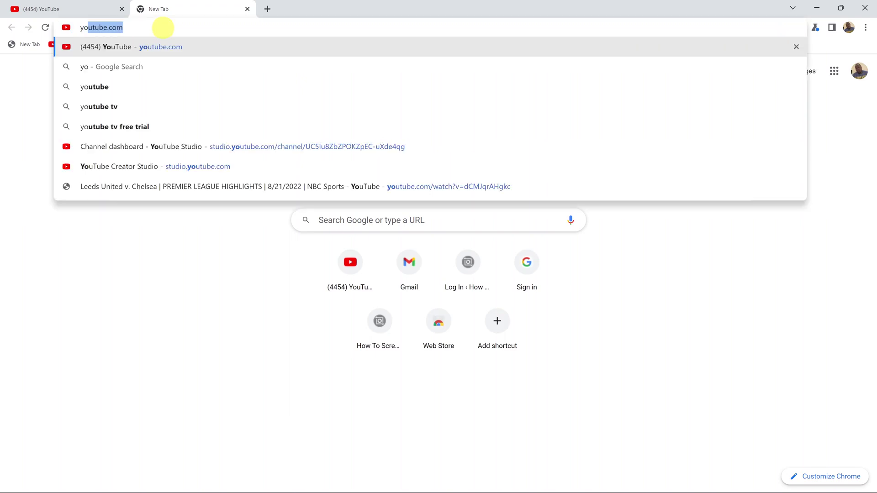
{"action": "left_click", "coordinate": [206, 46]}
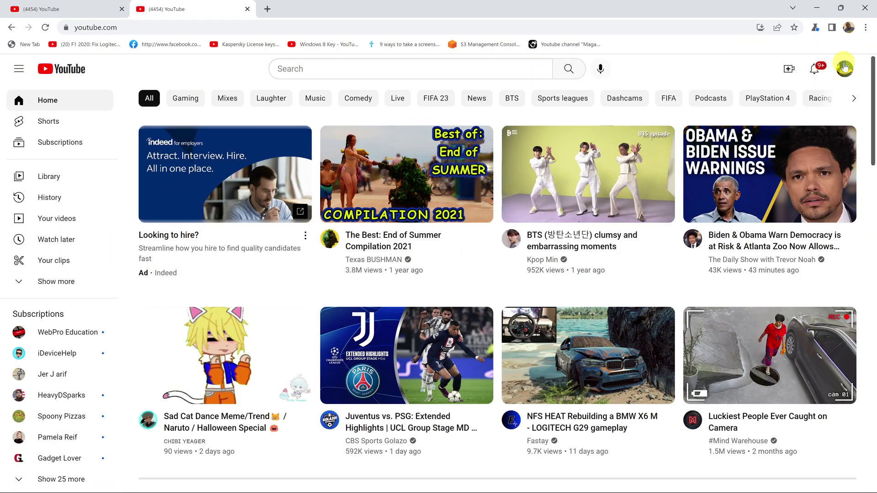
- Go to YouTube Studio from the account menu to reach the WebPro Gaming dashboard
{"action": "left_click", "coordinate": [844, 68]}
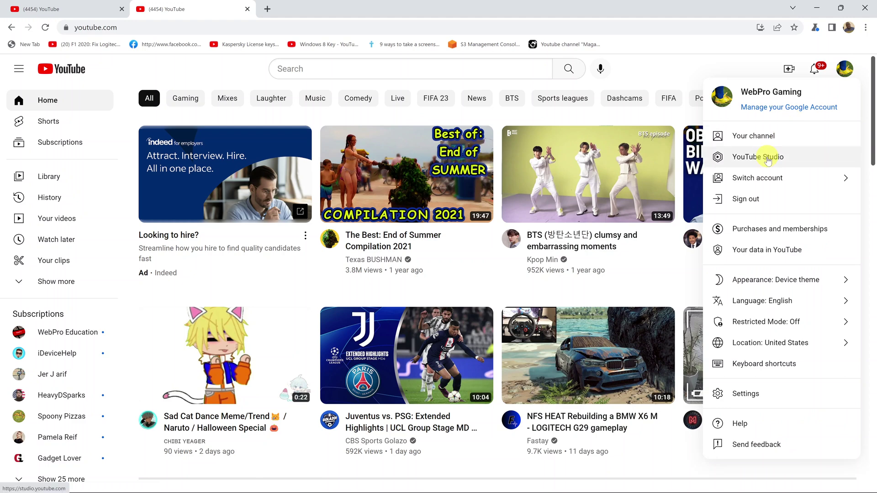
{"action": "left_click", "coordinate": [767, 158]}
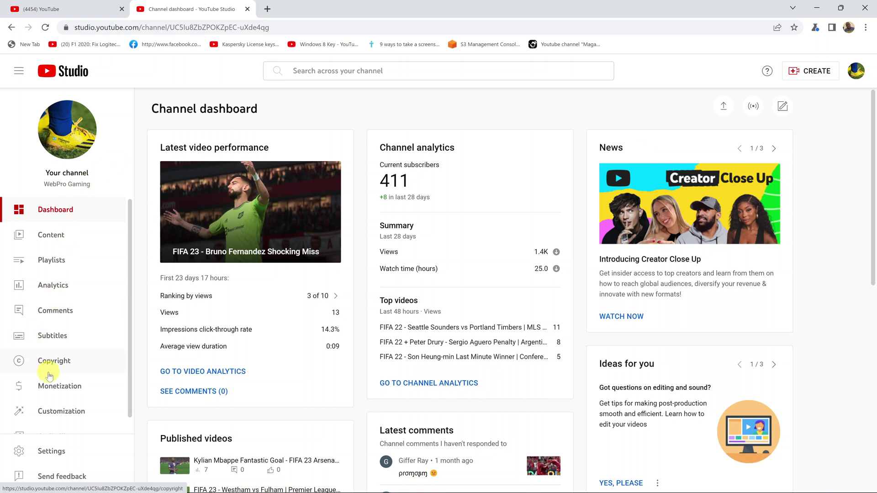
- Show Channel customization's Basic info settings, glancing back at the reserved-handle page
{"action": "left_click", "coordinate": [55, 413]}
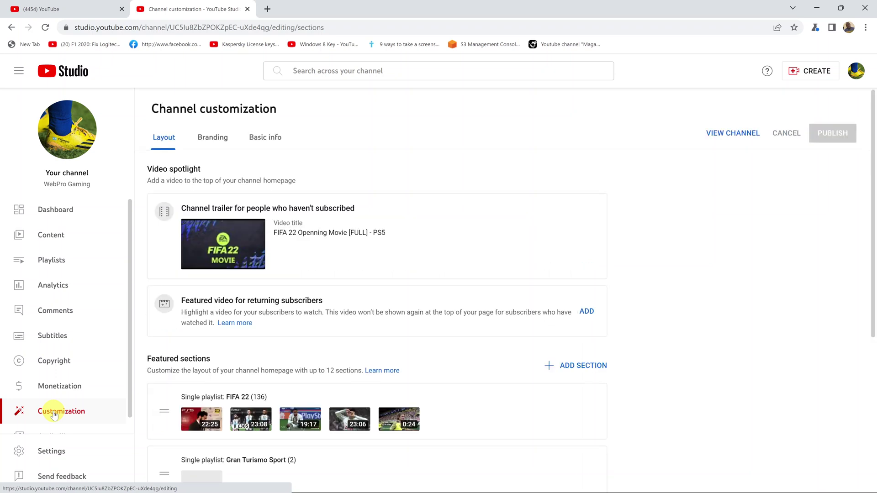
{"action": "left_click", "coordinate": [280, 142]}
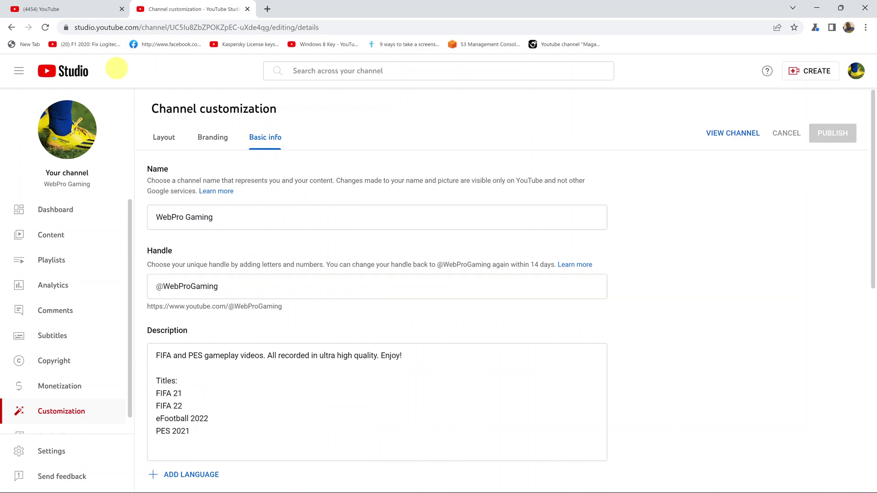
{"action": "left_click", "coordinate": [83, 9]}
{"action": "left_click", "coordinate": [171, 9]}
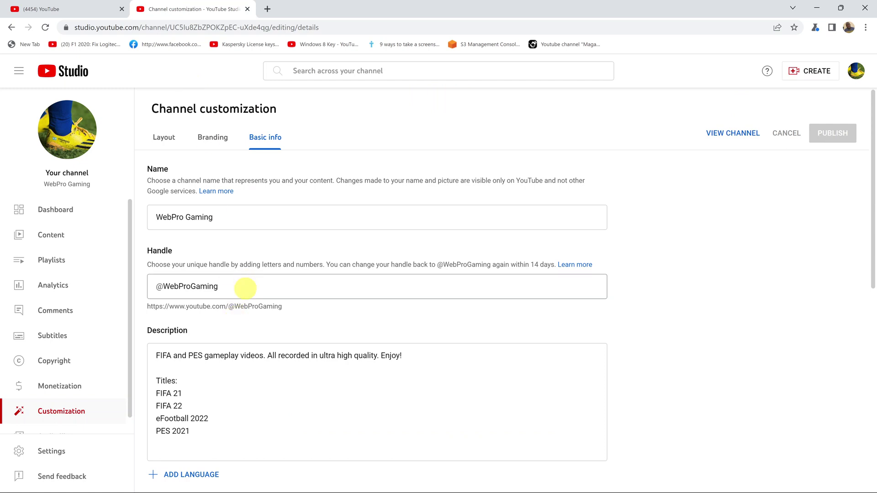
{"action": "scroll", "coordinate": [245, 287], "scroll_direction": "down", "scroll_amount": 3}
{"action": "scroll", "coordinate": [244, 286], "scroll_direction": "down", "scroll_amount": 3}
{"action": "scroll", "coordinate": [244, 286], "scroll_direction": "down", "scroll_amount": 2}
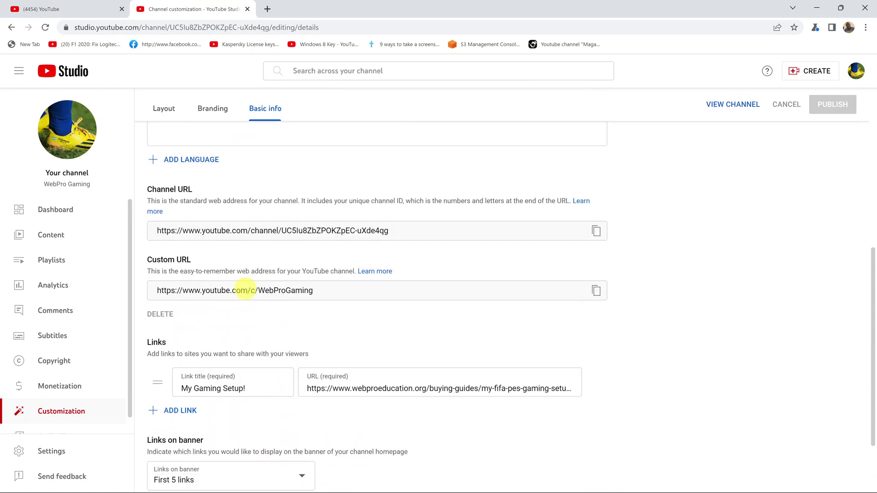
{"action": "scroll", "coordinate": [317, 328], "scroll_direction": "up", "scroll_amount": 4}
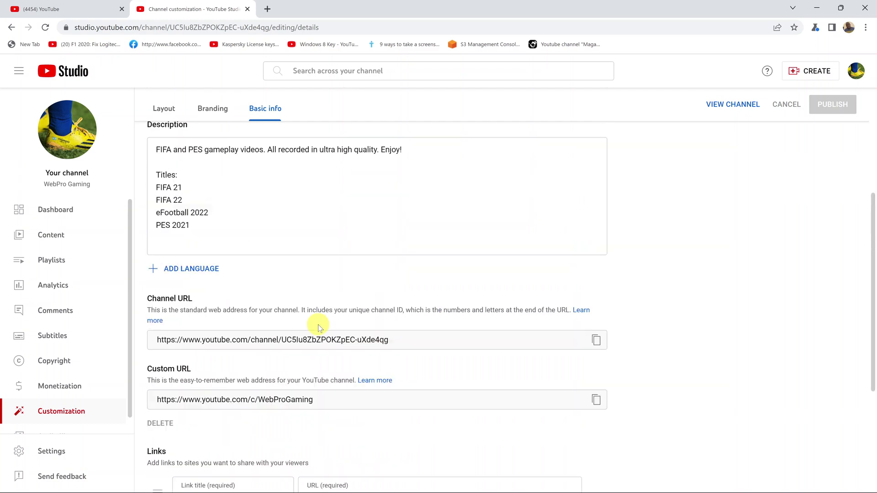
{"action": "scroll", "coordinate": [318, 328], "scroll_direction": "up", "scroll_amount": 4}
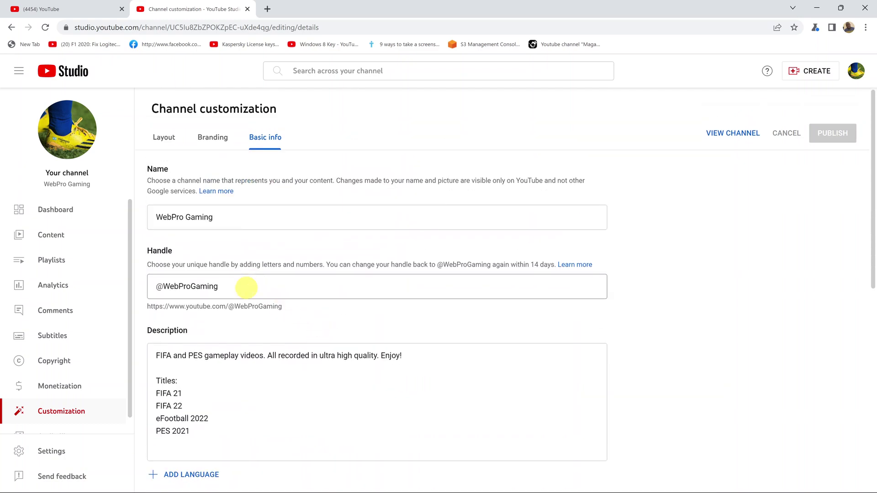
{"action": "left_click", "coordinate": [245, 287]}
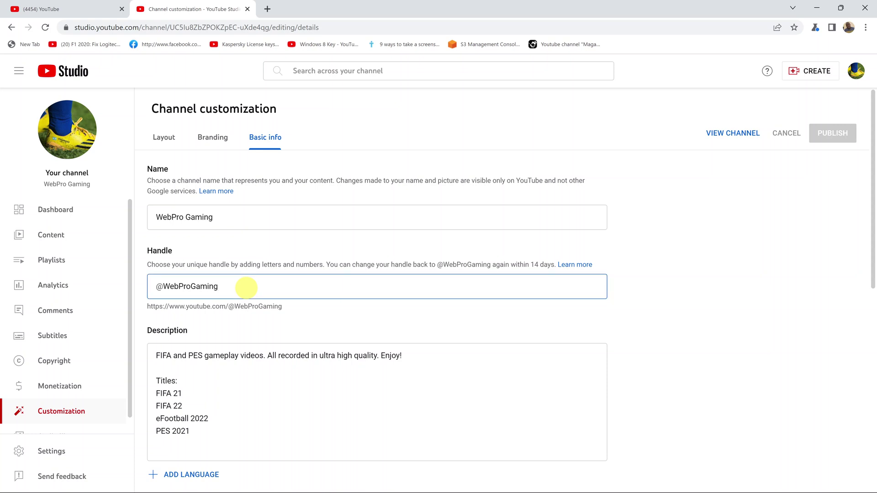
{"action": "key", "text": "BackSpace"}
{"action": "key", "text": "BackSpace"}
{"action": "key", "text": "BackSpace"}
{"action": "key", "text": "BackSpace"}
{"action": "key", "text": "BackSpace"}
{"action": "key", "text": "BackSpace"}
{"action": "key", "text": "BackSpace"}
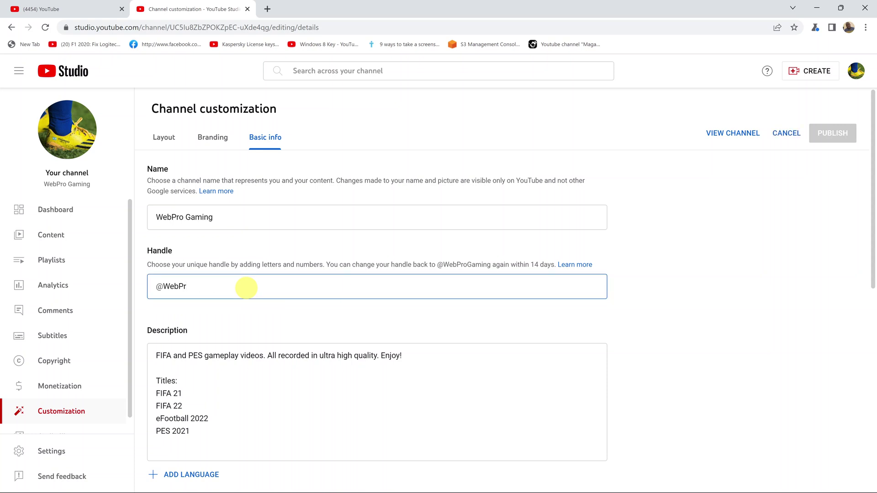
{"action": "type", "text": "oG"}
{"action": "type", "text": "amer23"}
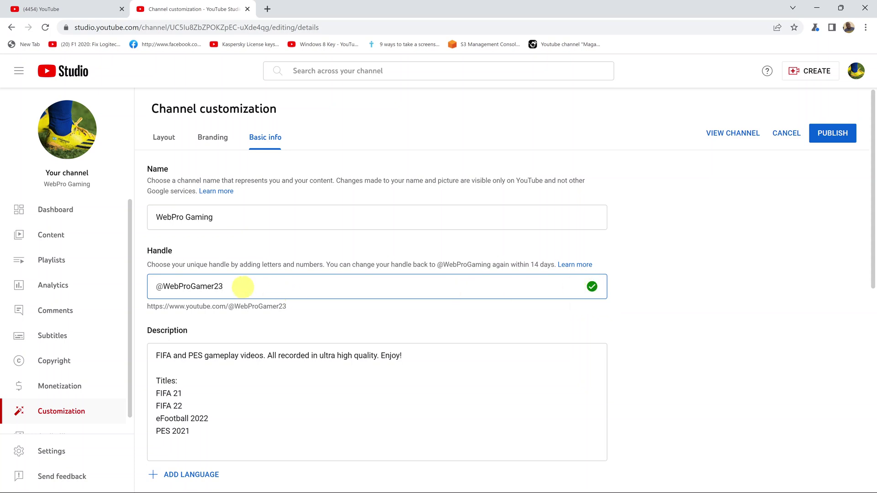
{"action": "key", "text": "BackSpace"}
{"action": "key", "text": "BackSpace"}
{"action": "key", "text": "BackSpace"}
{"action": "key", "text": "BackSpace"}
{"action": "key", "text": "BackSpace"}
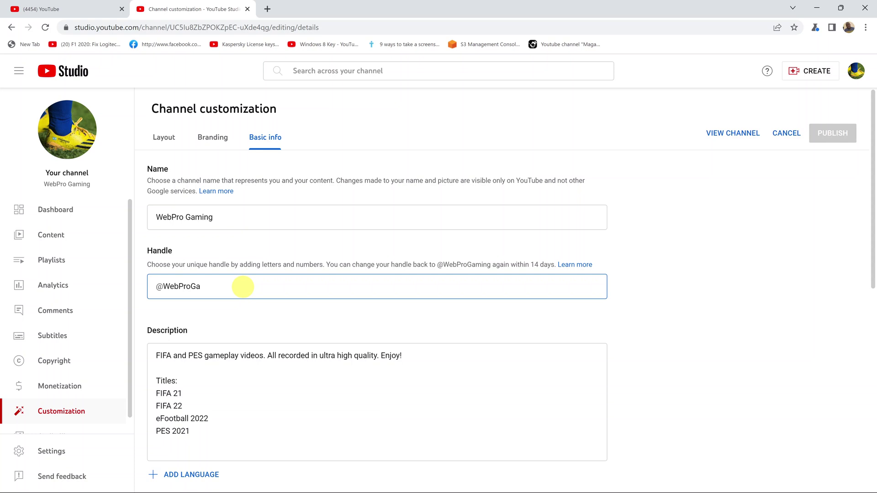
{"action": "key", "text": "BackSpace"}
{"action": "key", "text": "BackSpace"}
{"action": "key", "text": "BackSpace"}
{"action": "key", "text": "BackSpace"}
{"action": "key", "text": "BackSpace"}
{"action": "key", "text": "BackSpace"}
{"action": "key", "text": "BackSpace"}
{"action": "key", "text": "BackSpace"}
{"action": "type", "text": "@G"}
{"action": "type", "text": "aming"}
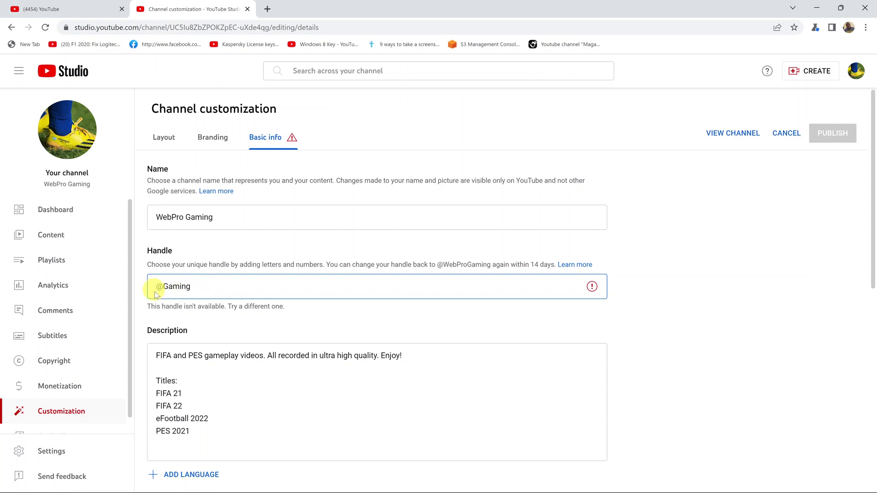
{"action": "left_click", "coordinate": [208, 290]}
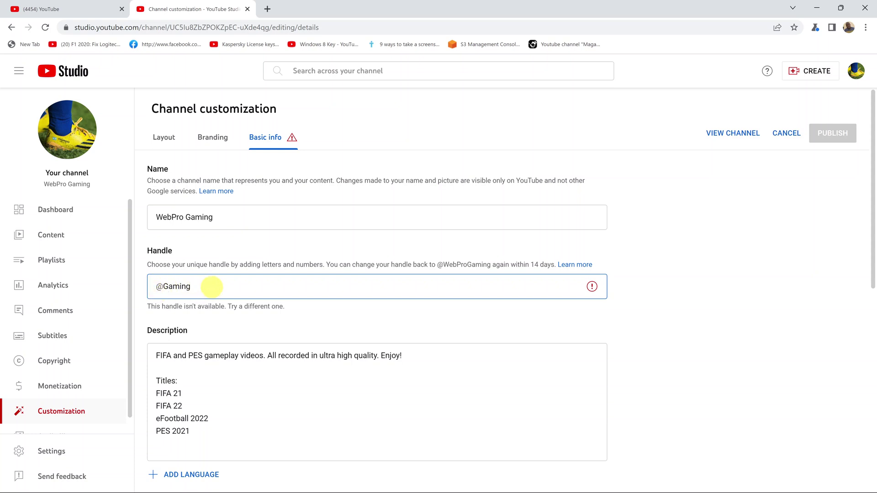
{"action": "key", "text": "BackSpace"}
{"action": "key", "text": "BackSpace"}
{"action": "key", "text": "BackSpace"}
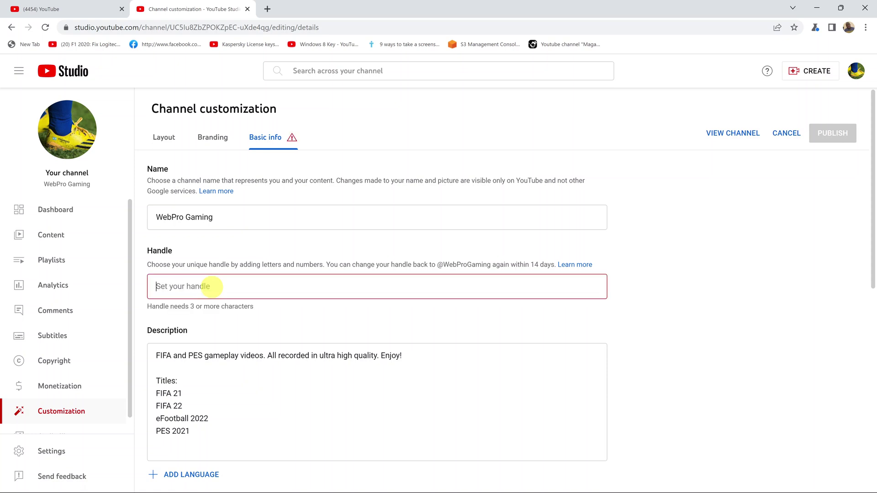
{"action": "type", "text": "W"}
{"action": "key", "text": "BackSpace"}
{"action": "key", "text": "BackSpace"}
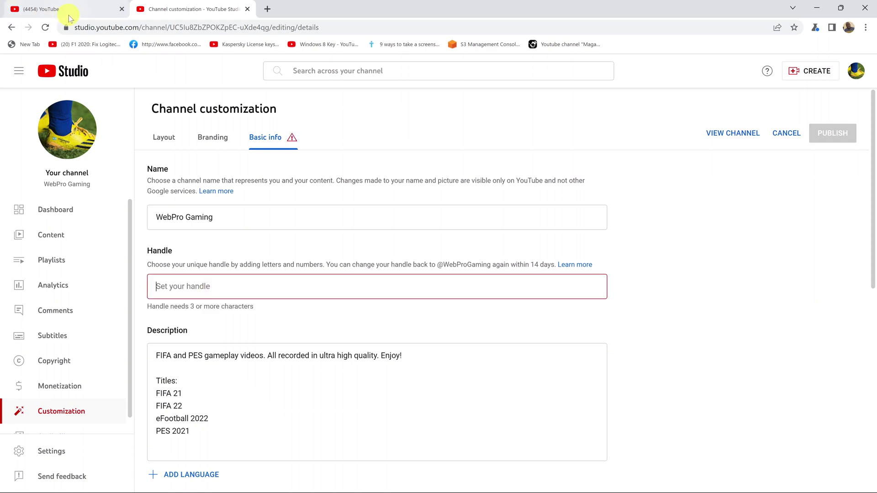
- Copy WebProGaming from the reserved-handle page and return to Channel customization
{"action": "left_click", "coordinate": [41, 9]}
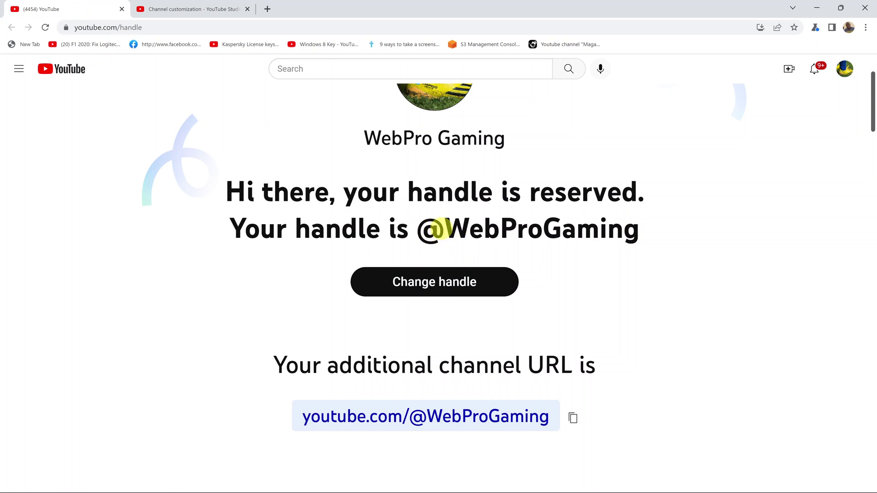
{"action": "left_click_drag", "start_coordinate": [444, 230], "coordinate": [641, 240]}
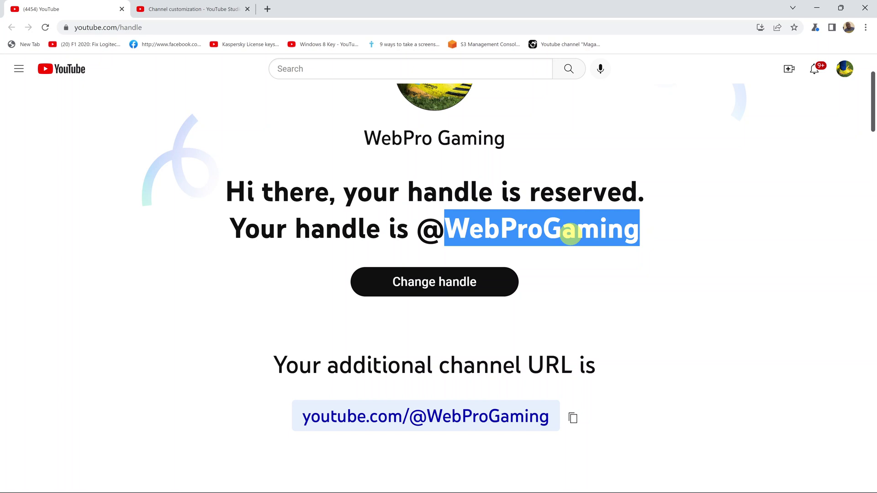
{"action": "right_click", "coordinate": [571, 235]}
{"action": "left_click", "coordinate": [591, 243]}
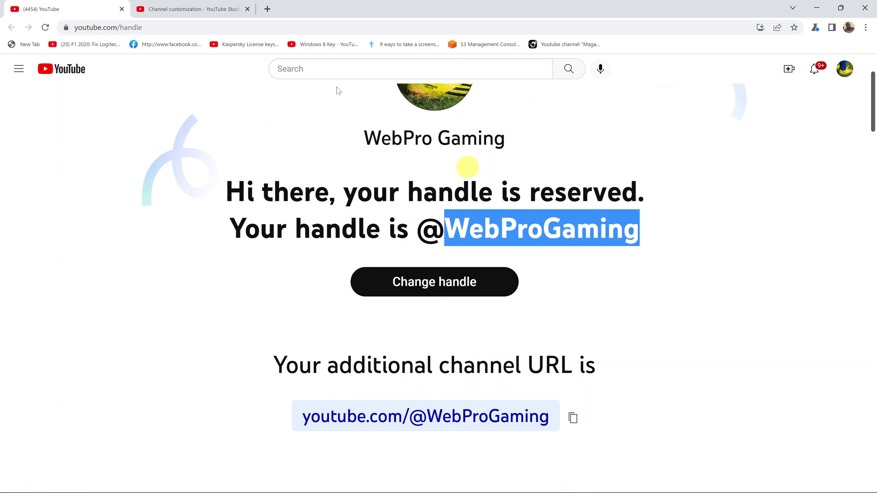
{"action": "left_click", "coordinate": [184, 8]}
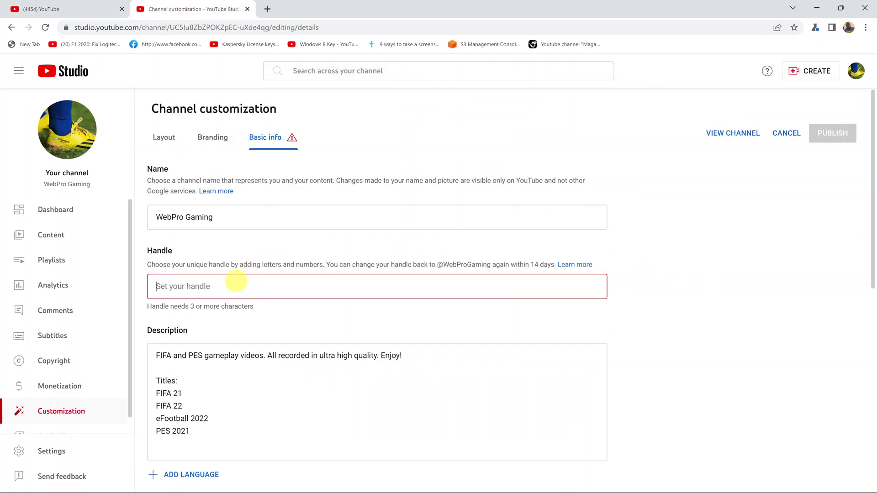
{"action": "left_click", "coordinate": [235, 285]}
{"action": "right_click", "coordinate": [235, 285]}
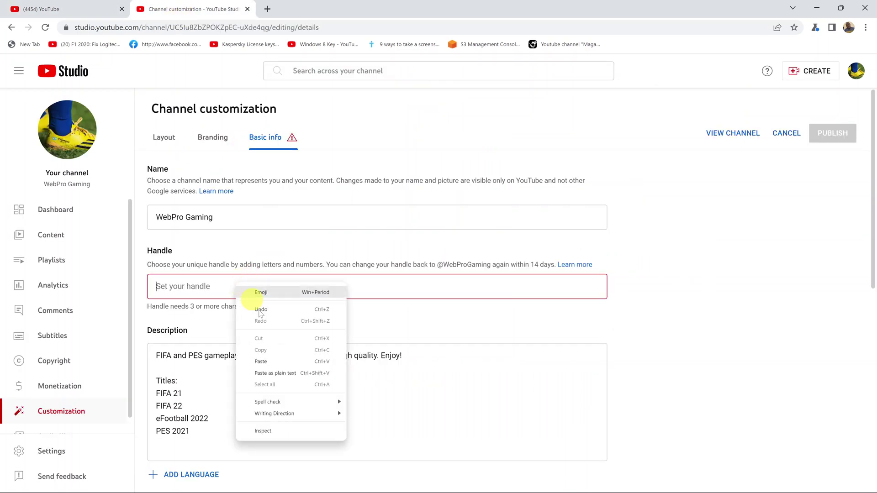
{"action": "left_click", "coordinate": [267, 361]}
{"action": "left_click", "coordinate": [656, 312]}
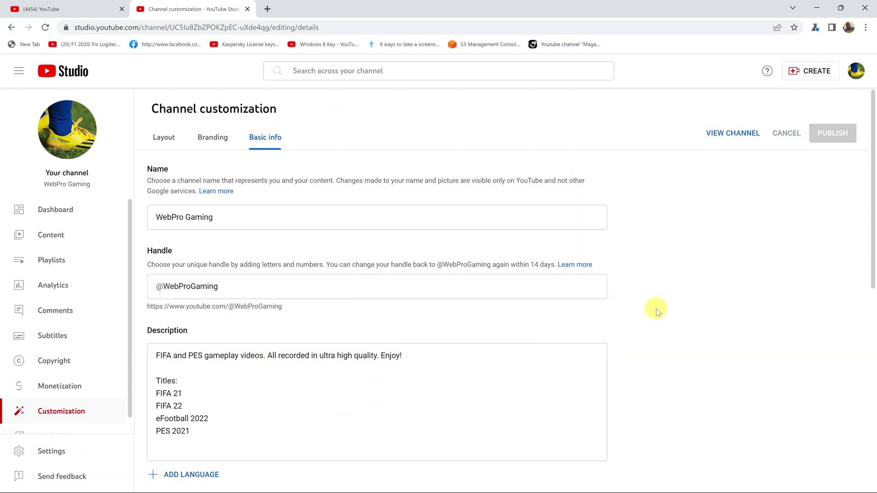